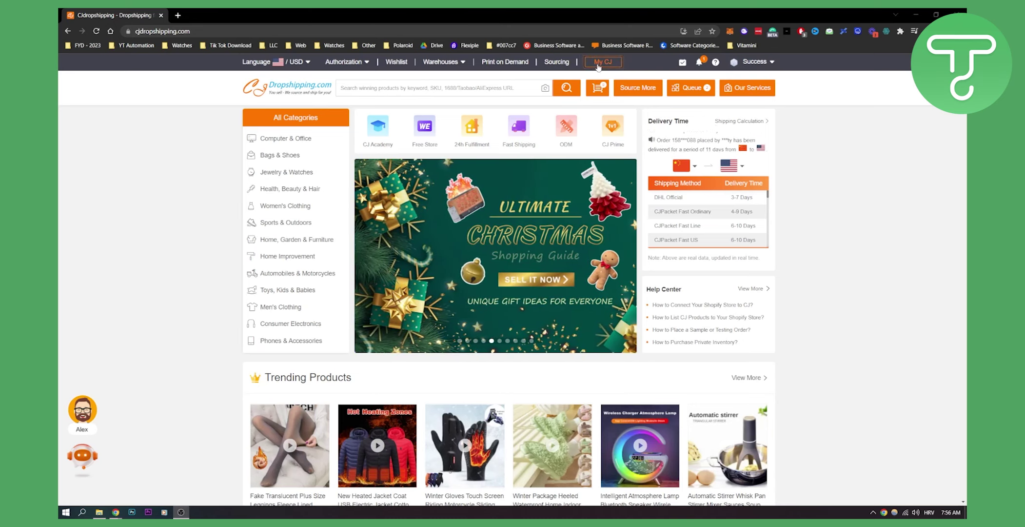
From My CJ, view the Shopify store list showing teststore-1964 as authorized and activated
left_click(608, 64)
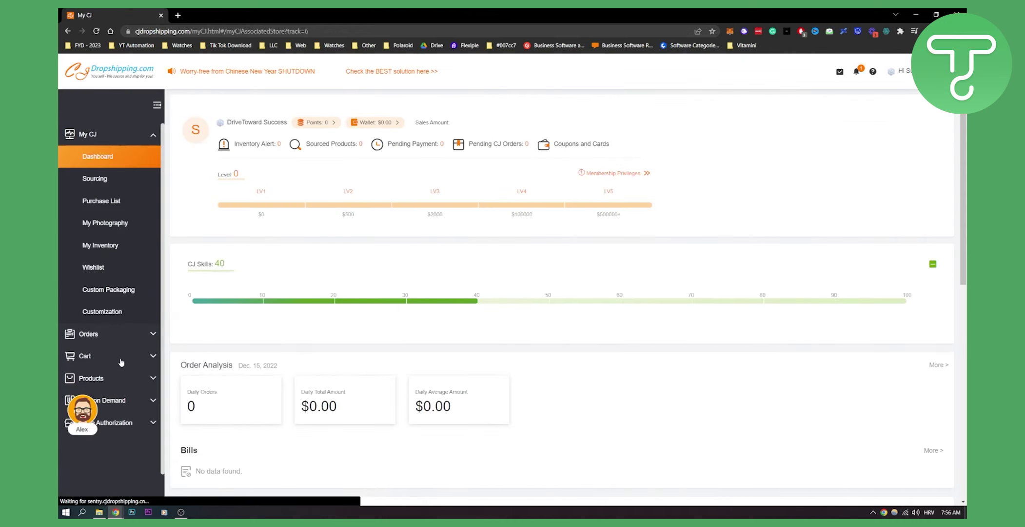
scroll(121, 362, "down", 1)
left_click(110, 390)
scroll(111, 390, "down", 5)
left_click(100, 234)
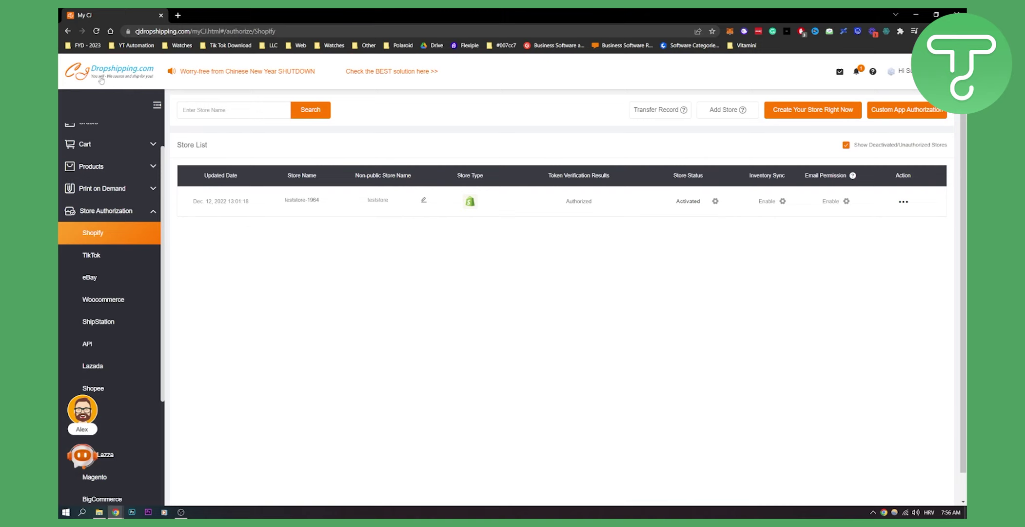
Go to Print on Demand and open the Cute Animal Dog Paw Projection Necklace design page
left_click(84, 73)
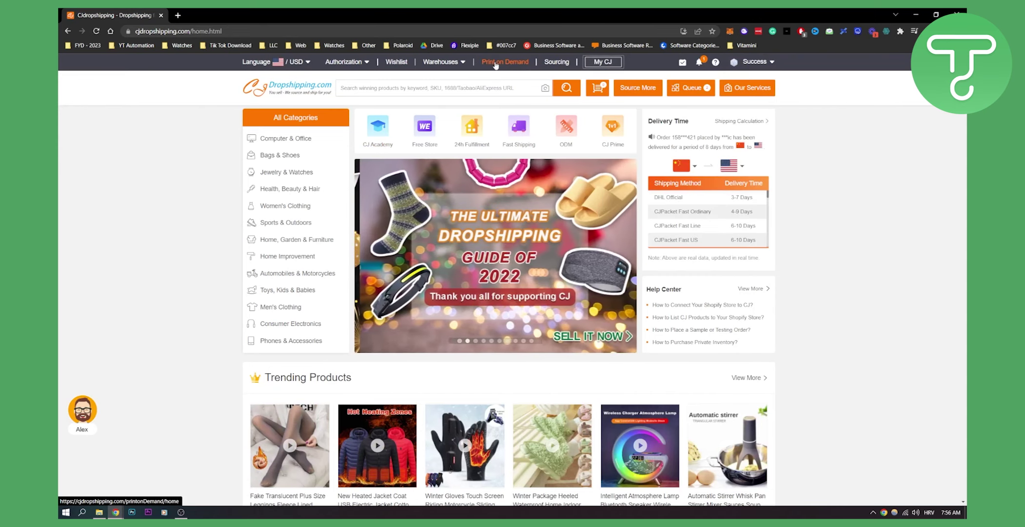
left_click(496, 63)
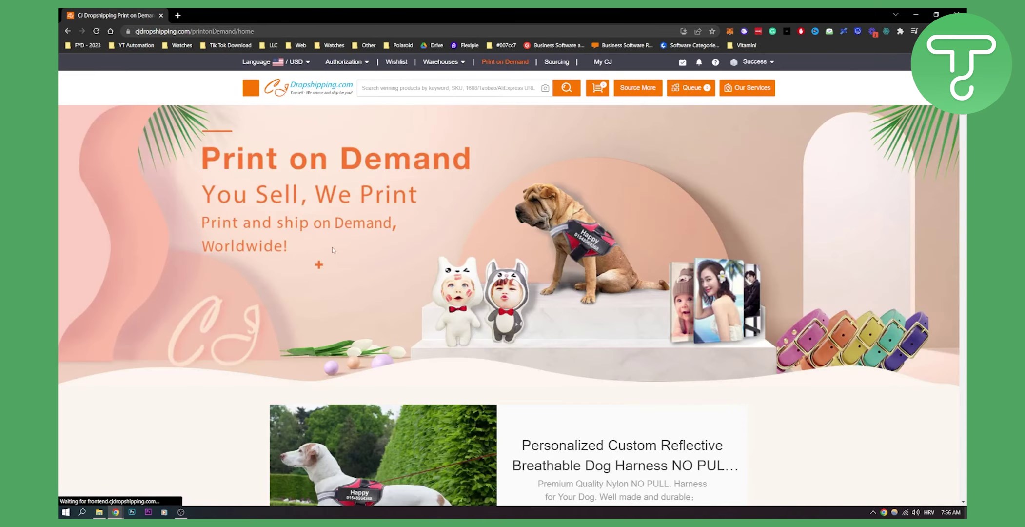
scroll(308, 226, "down", 2)
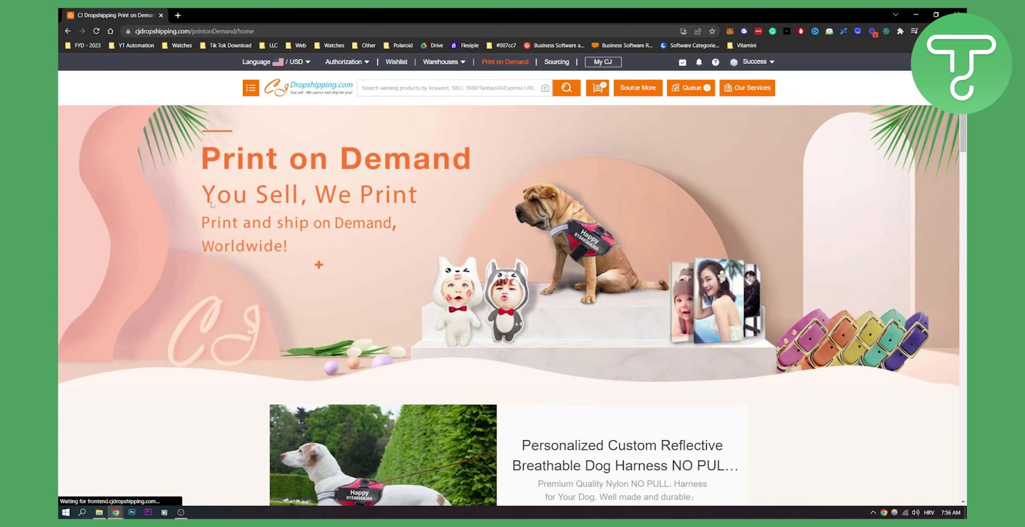
scroll(303, 227, "down", 6)
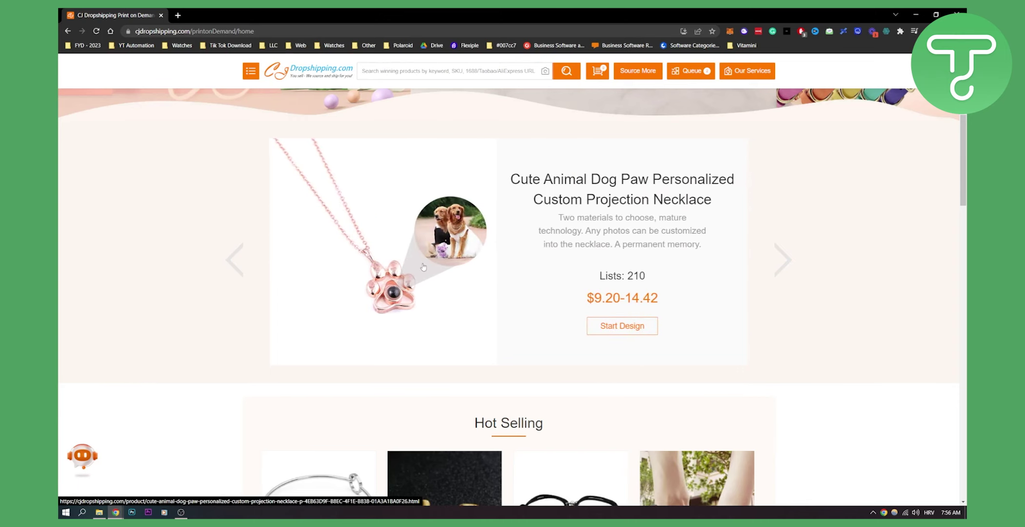
left_click(640, 327)
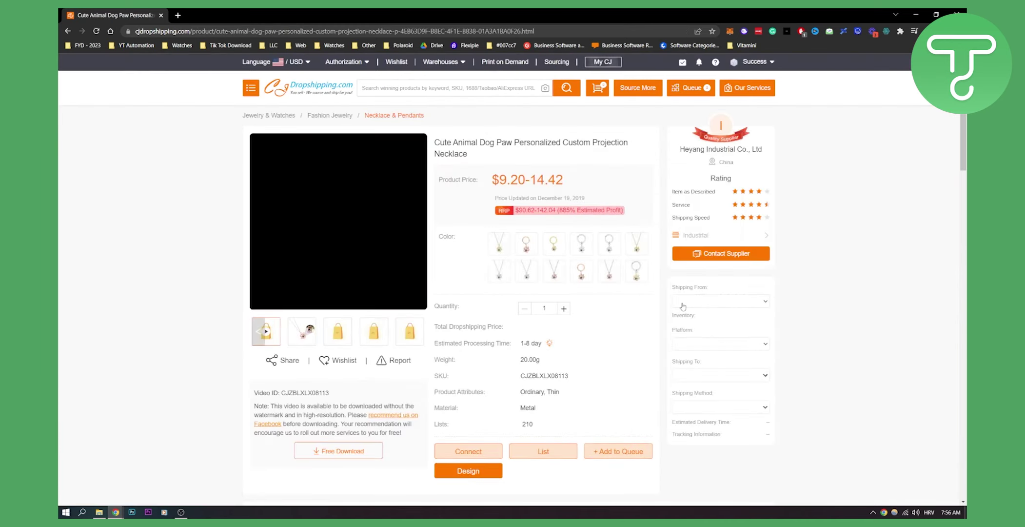
scroll(469, 468, "down", 1)
Open the necklace's design editor and Product Information fields, attempting to save
left_click(468, 463)
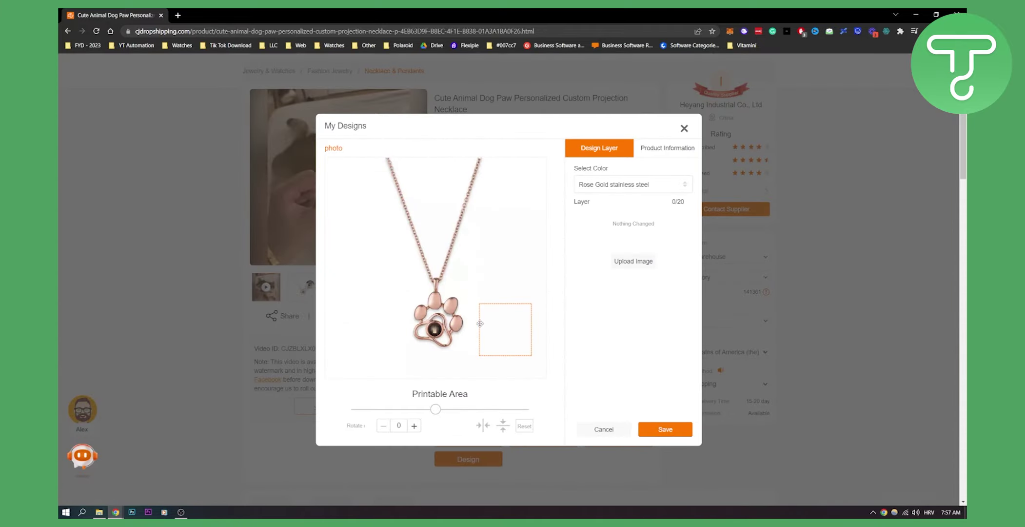
left_click(656, 147)
left_click(623, 148)
left_click(666, 429)
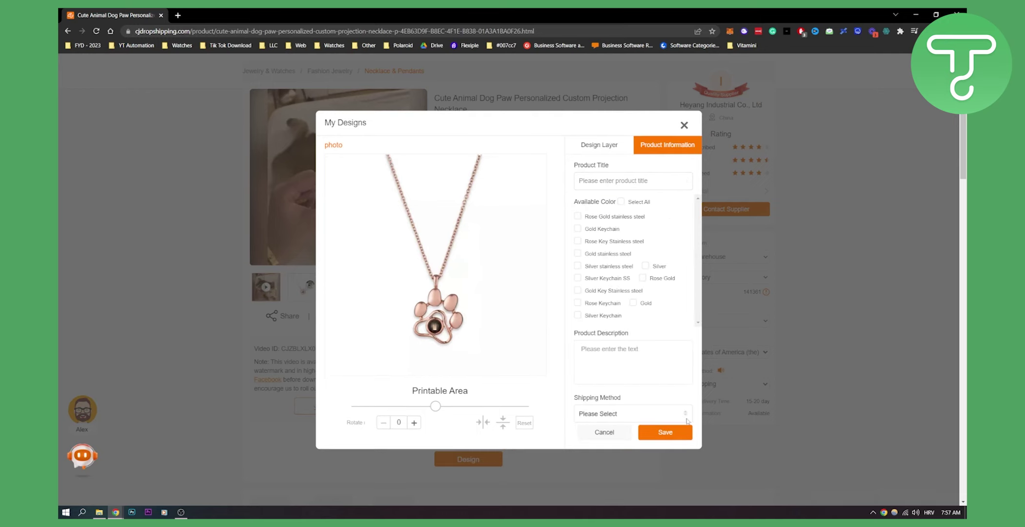
left_click(665, 432)
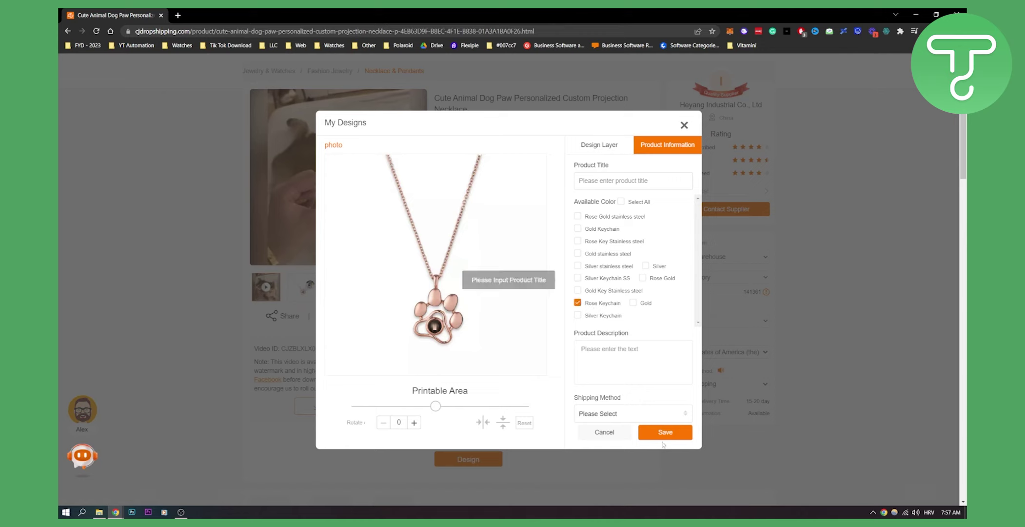
scroll(660, 430, "down", 1)
left_click(661, 431)
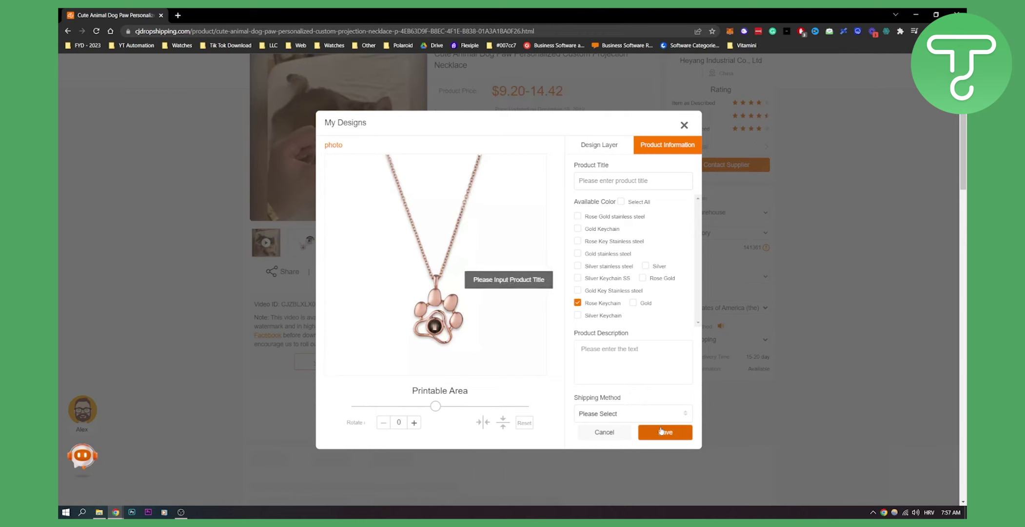
Enter the product title 'my product', choose CJPacket Eub shipping, and submit the design
left_click(621, 182)
type("my product")
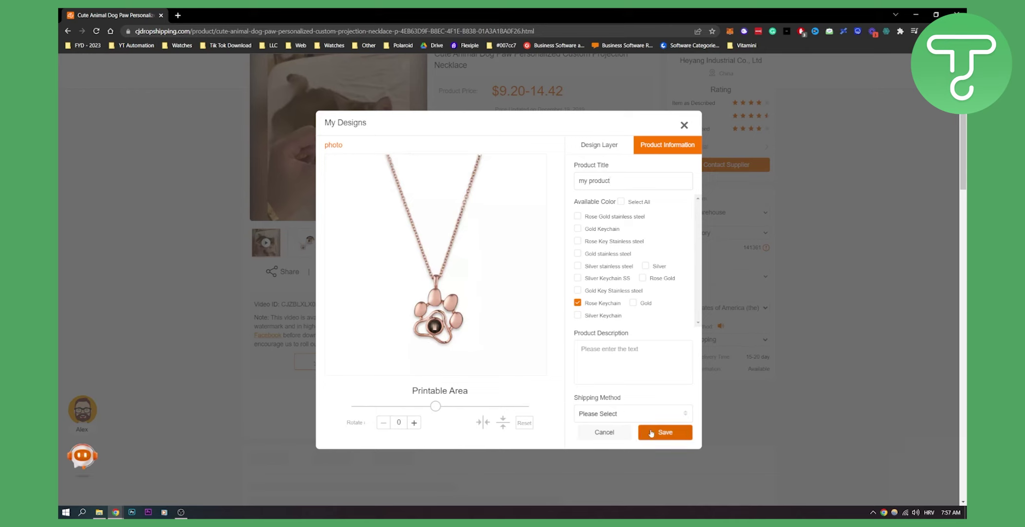
left_click(651, 432)
left_click(637, 415)
scroll(629, 386, "down", 5)
left_click(626, 368)
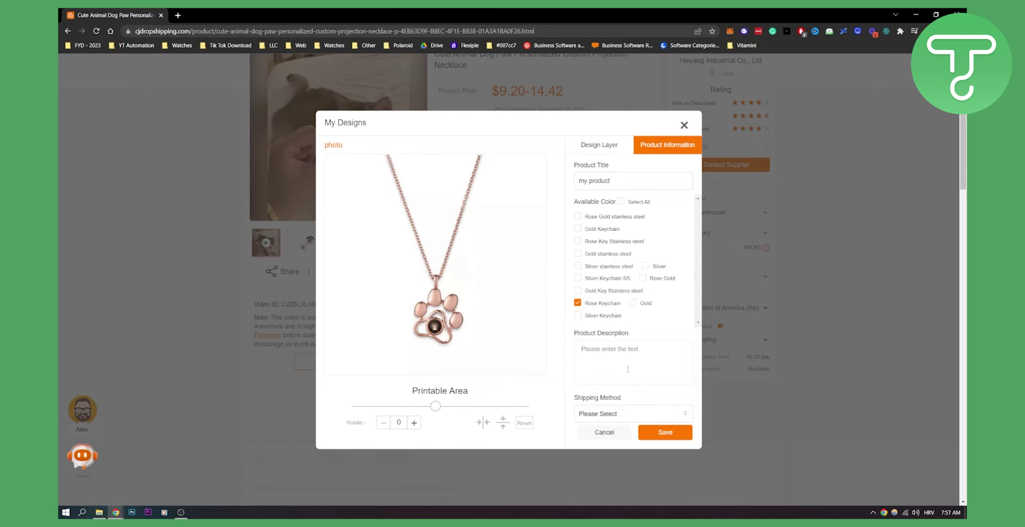
left_click(656, 432)
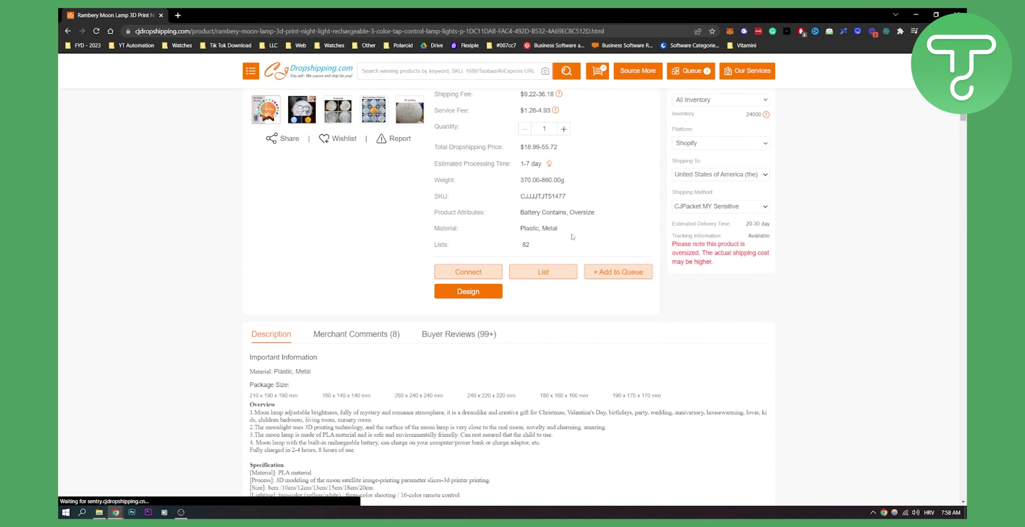
Start listing the Rambery Moon Lamp with teststore-1964 kept as the target store
left_click(539, 274)
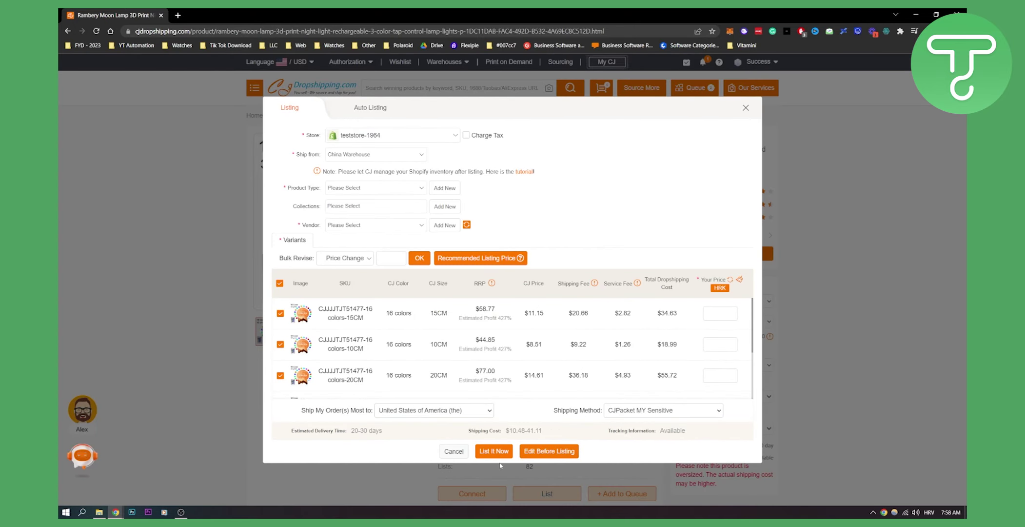
left_click(360, 139)
left_click(359, 139)
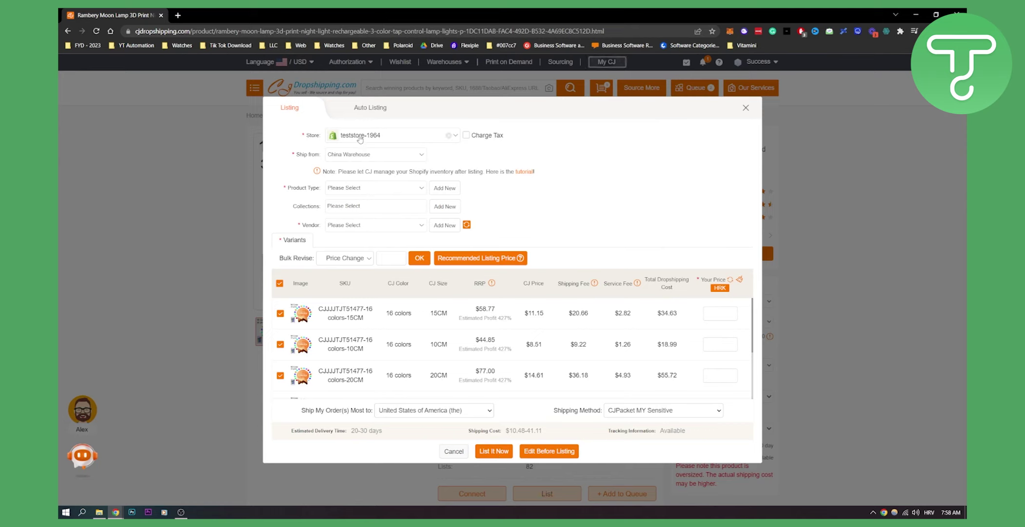
Review the listing's description, images, variants and shipping tabs, then attempt to list
left_click(542, 452)
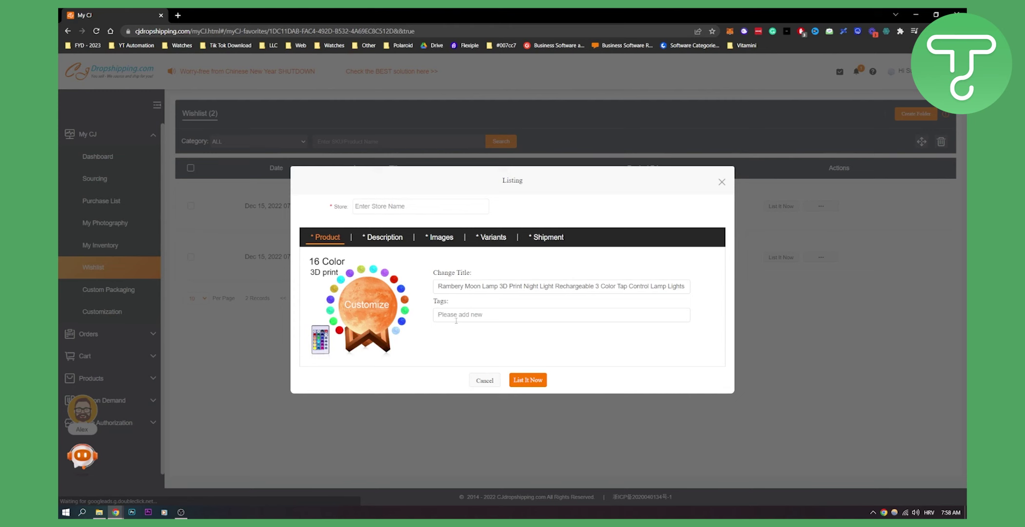
left_click(389, 266)
left_click(436, 263)
left_click(499, 249)
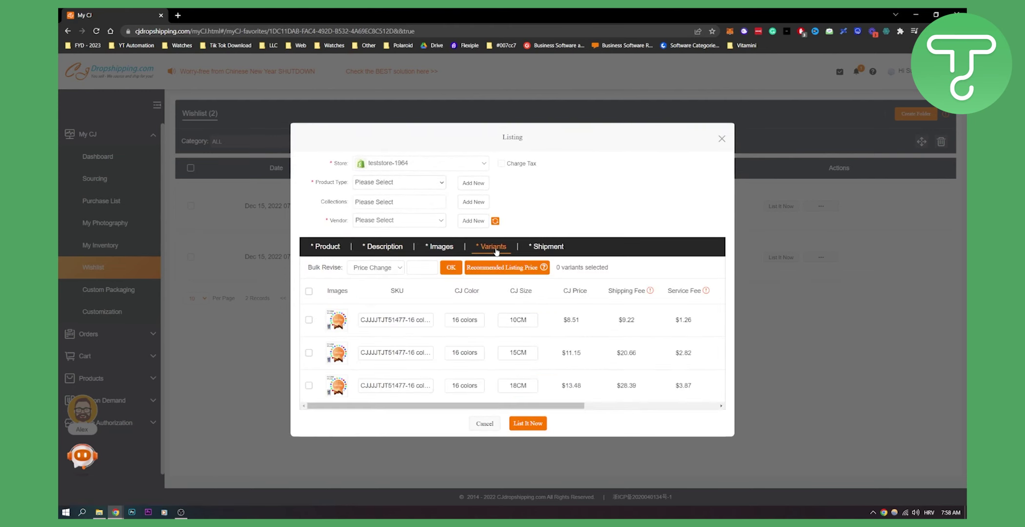
left_click(553, 252)
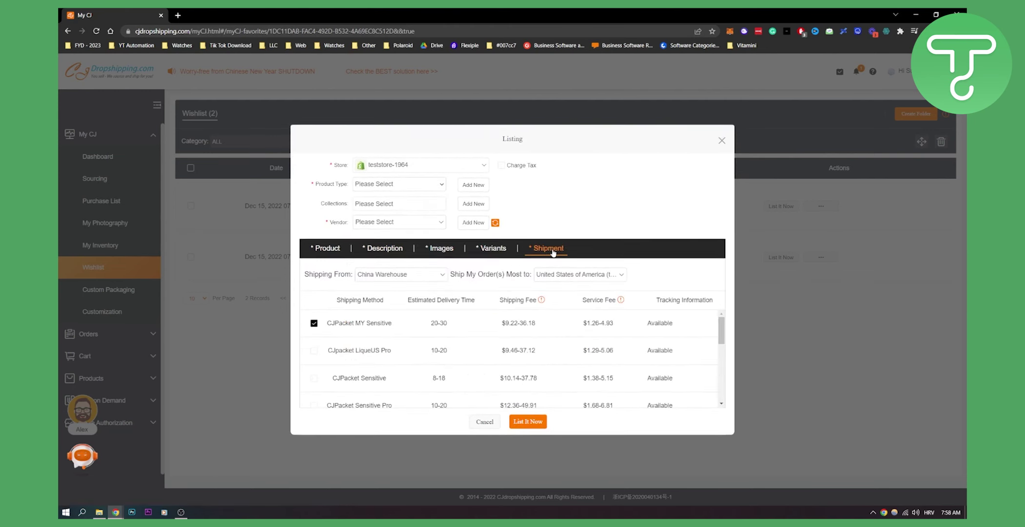
left_click(396, 186)
left_click(382, 200)
left_click(382, 201)
left_click(356, 223)
left_click(534, 422)
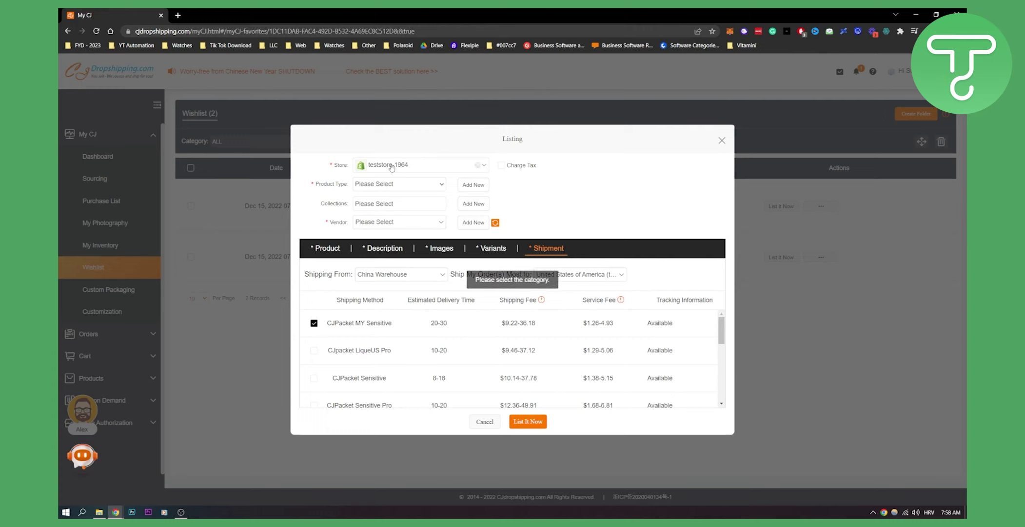
Set product type to 'type 2' and vendor to 'new veodor', then retry listing
left_click(381, 188)
left_click(368, 197)
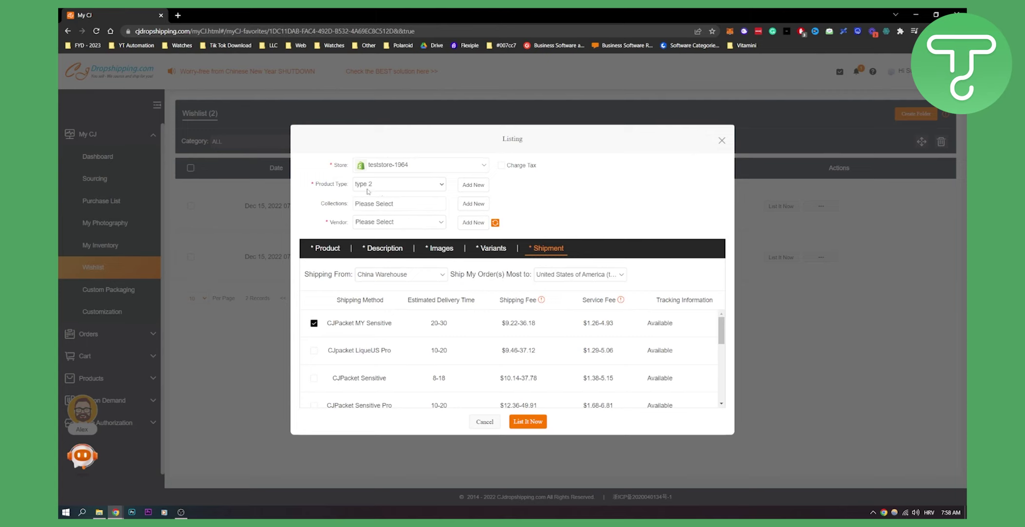
left_click(372, 219)
left_click(382, 240)
left_click(544, 427)
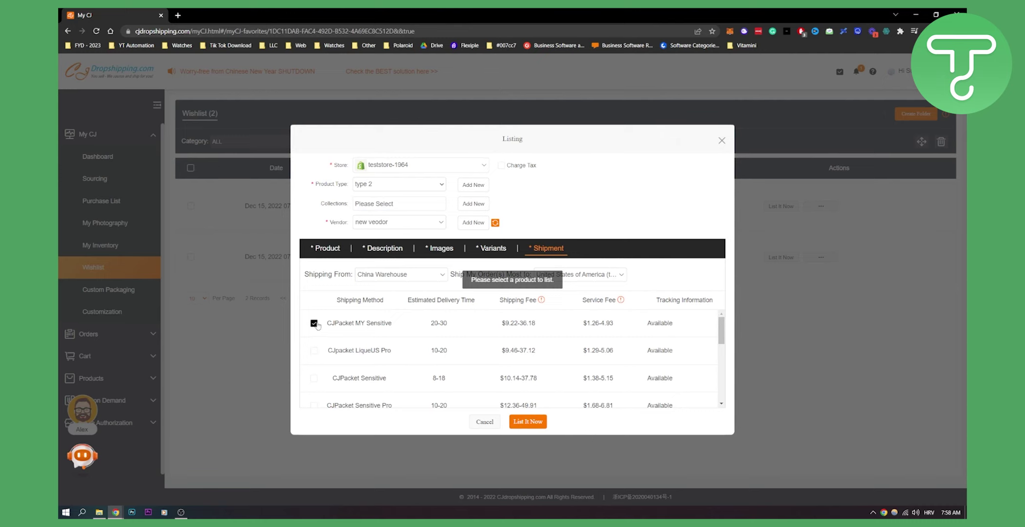
Review the listing tabs and select the 10CM variant for listing
left_click(333, 251)
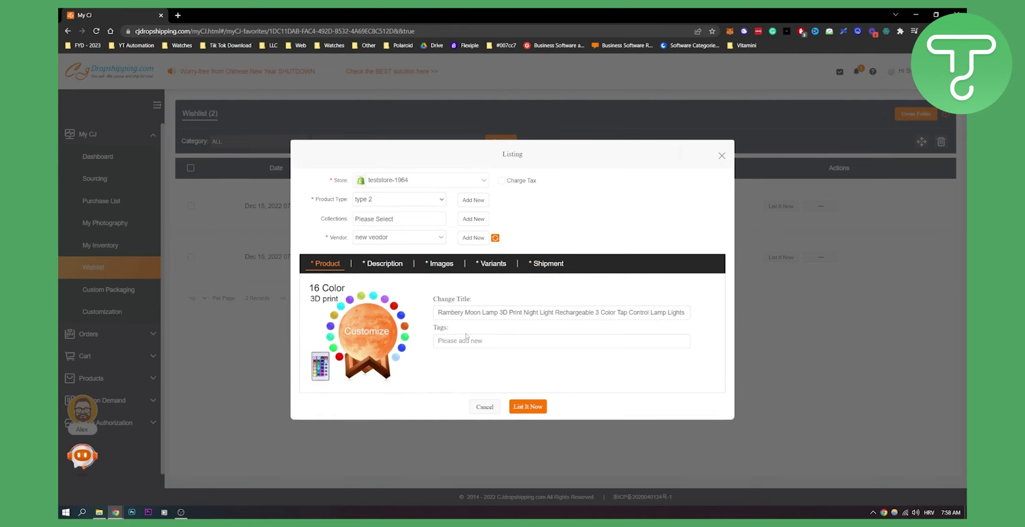
left_click(384, 266)
scroll(453, 297, "down", 3)
scroll(453, 297, "down", 5)
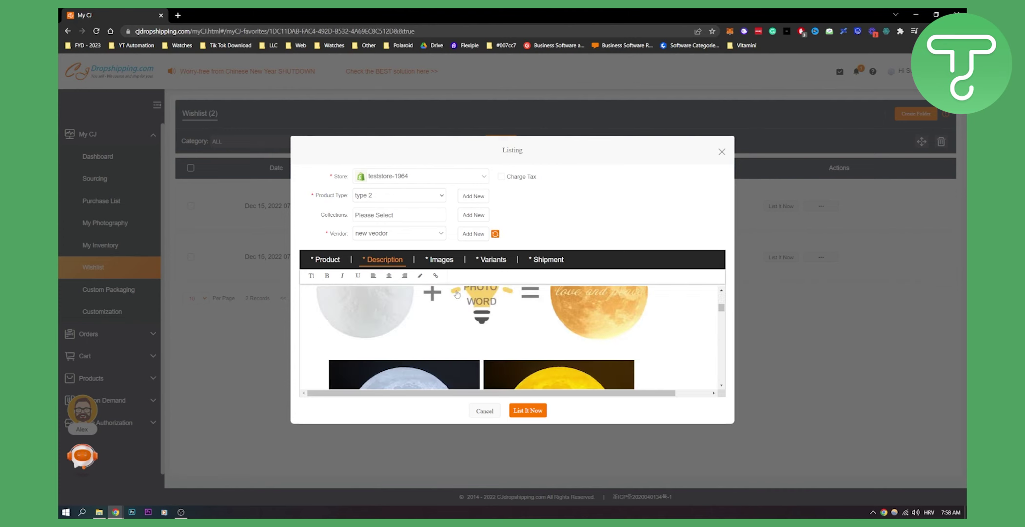
left_click(442, 261)
left_click(492, 248)
left_click(308, 319)
left_click(528, 423)
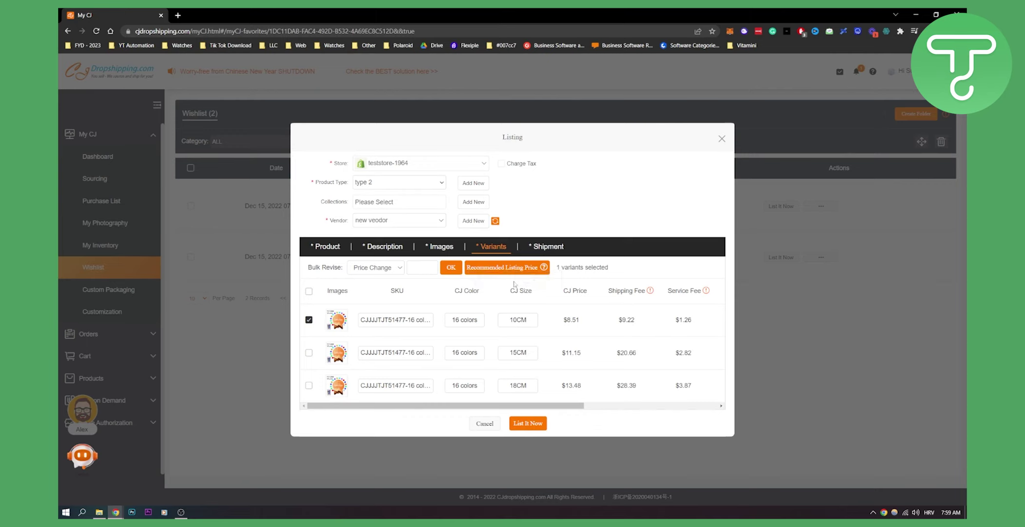
Apply a bulk store price of 500 to the 10CM variant and list it
scroll(548, 340, "down", 2)
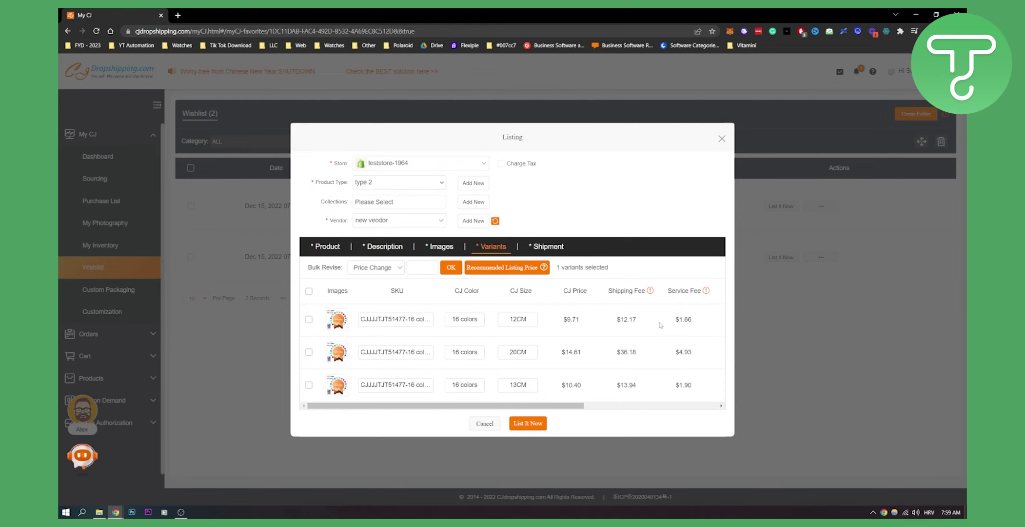
scroll(486, 322, "up", 2)
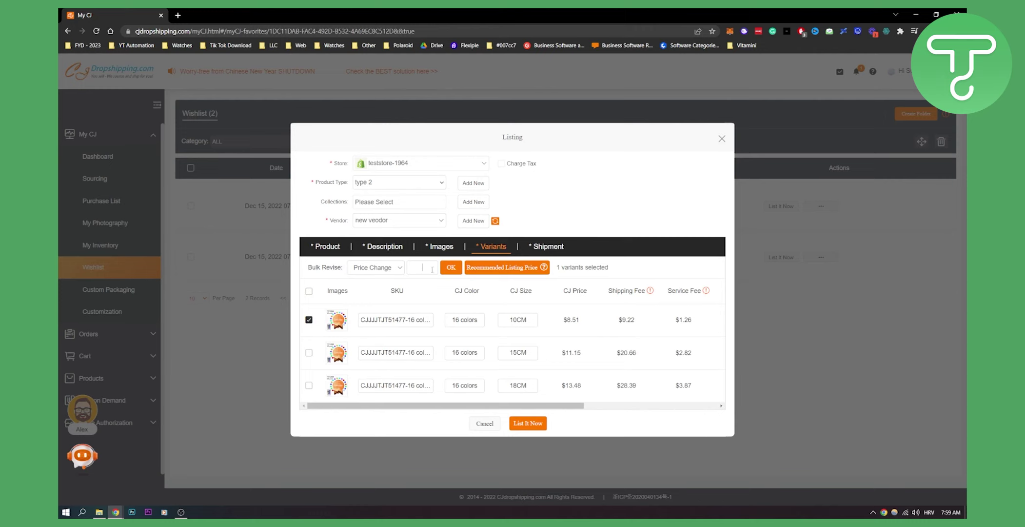
left_click(451, 268)
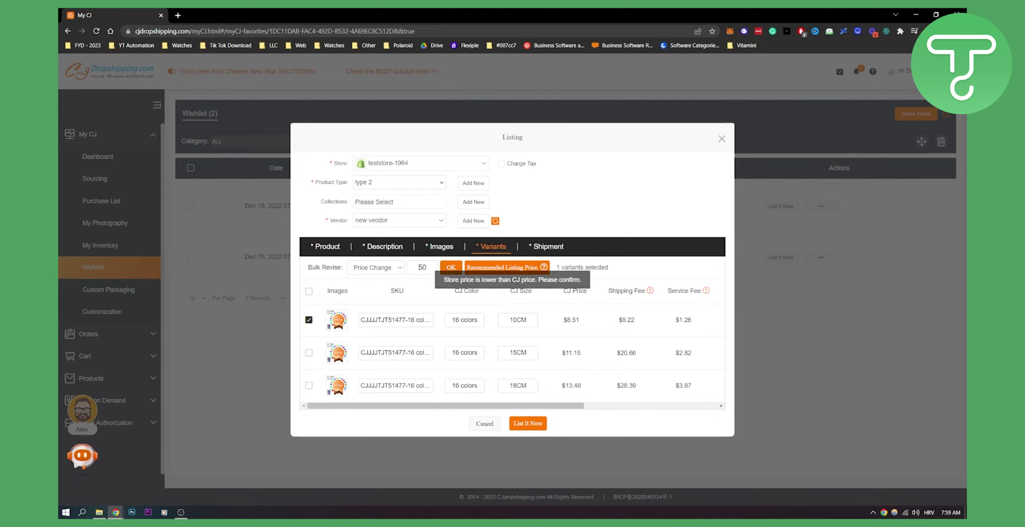
left_click(444, 268)
type("500")
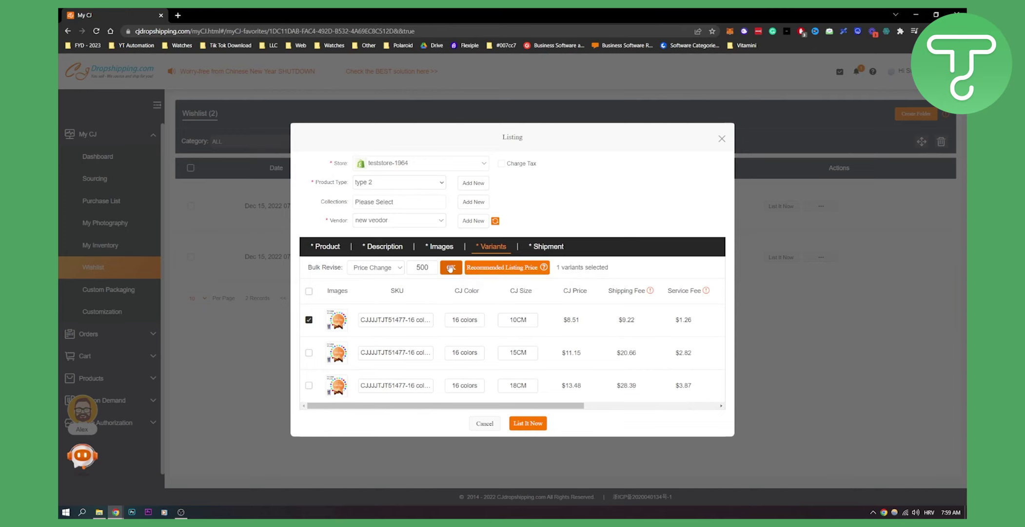
left_click(450, 267)
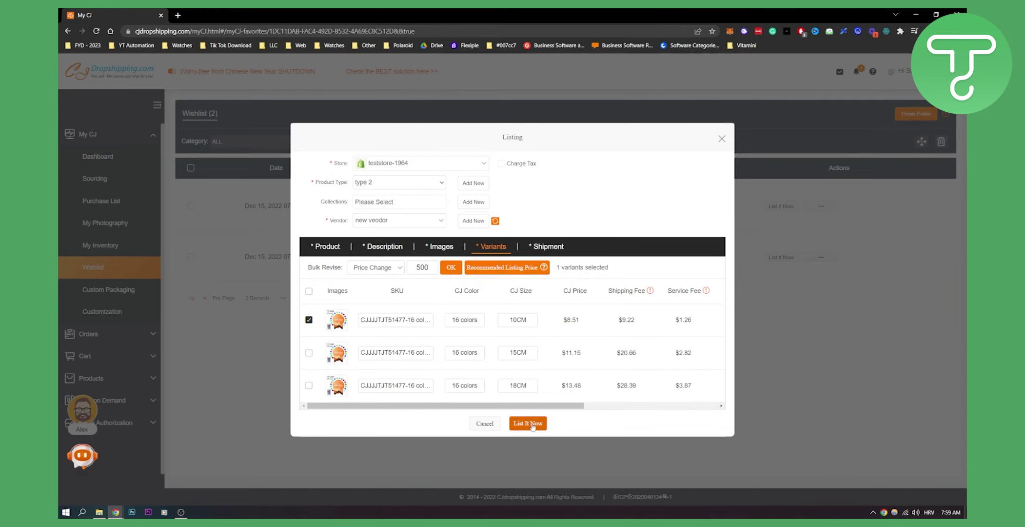
left_click(532, 424)
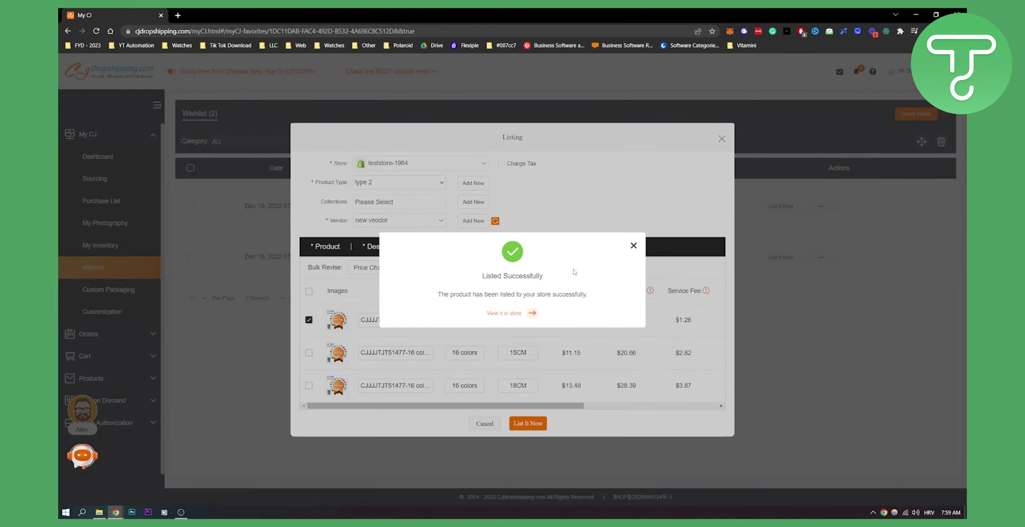
Open the listed moon lamp in the Shopify admin via View it in store
left_click(524, 315)
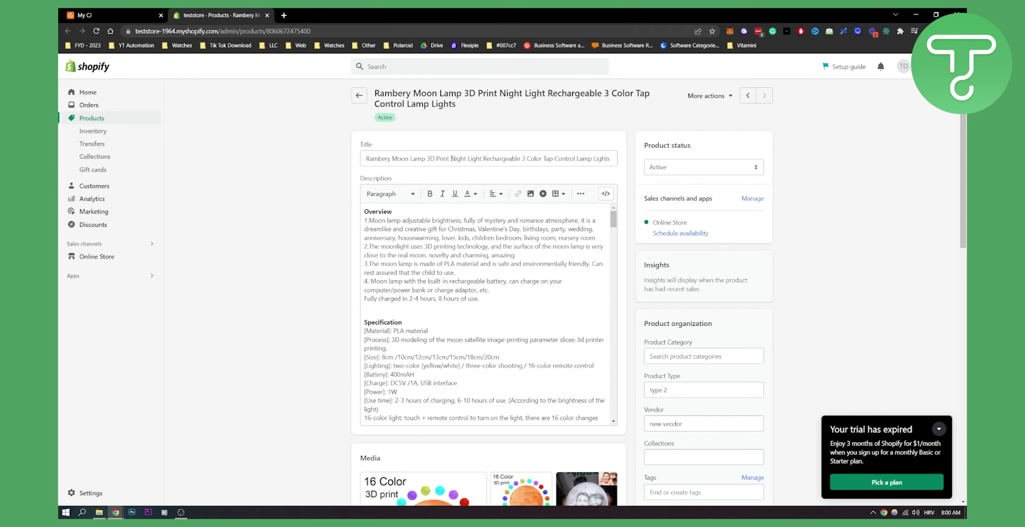
scroll(395, 282, "down", 4)
scroll(395, 282, "down", 5)
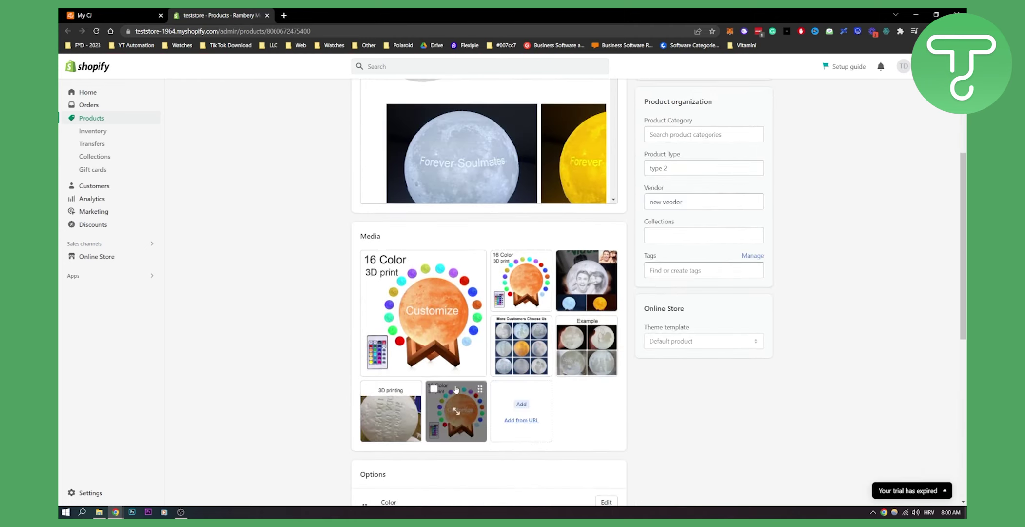
scroll(502, 381, "down", 2)
scroll(502, 381, "down", 2)
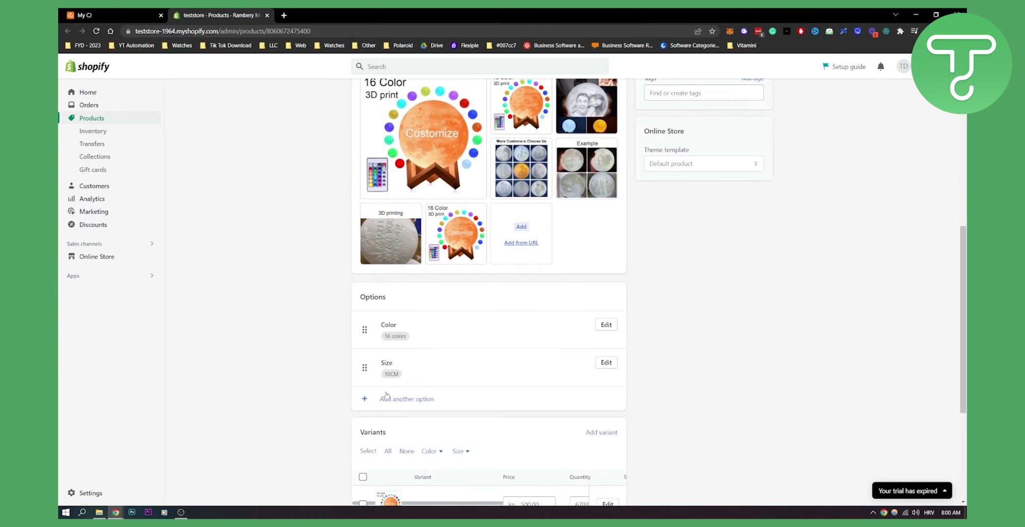
scroll(477, 374, "down", 1)
scroll(476, 374, "down", 3)
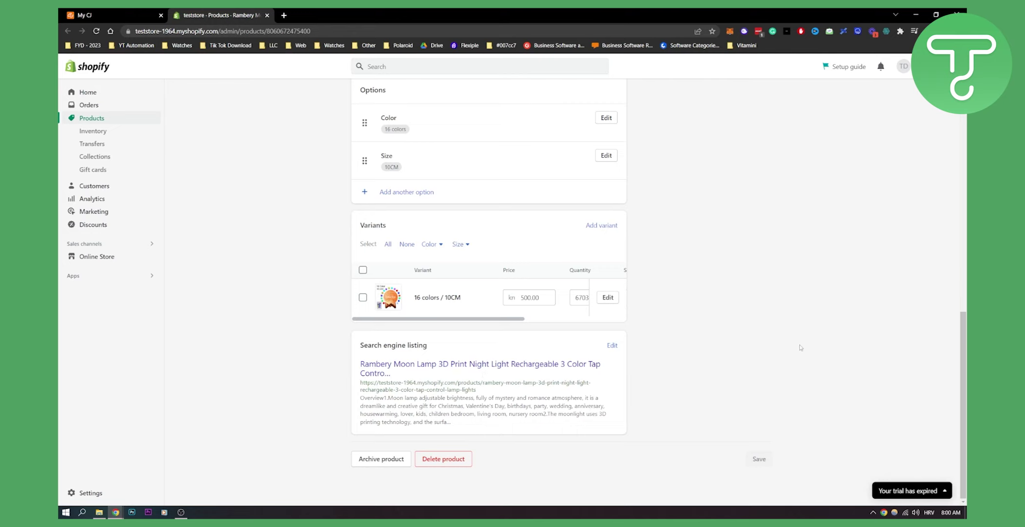
scroll(800, 347, "up", 10)
scroll(551, 458, "down", 10)
scroll(790, 378, "up", 10)
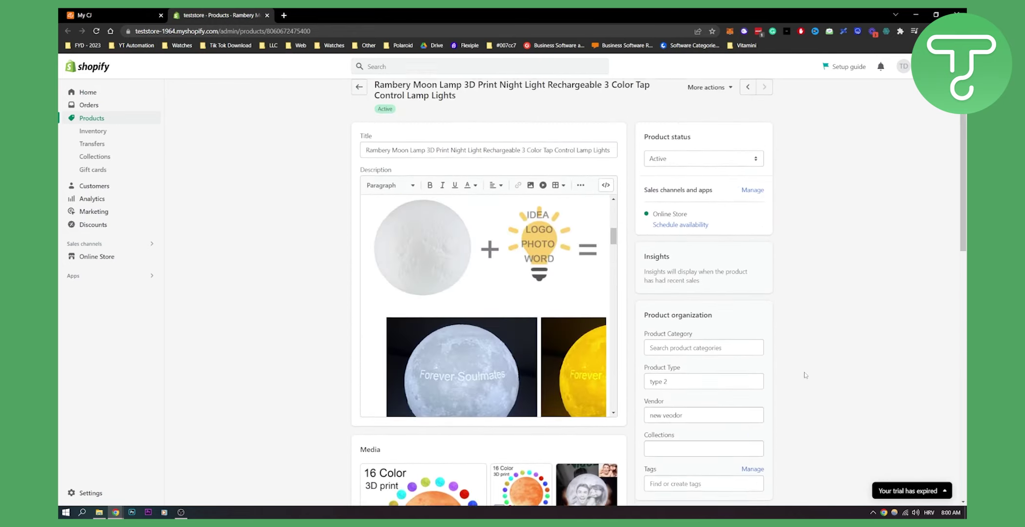
scroll(805, 375, "up", 1)
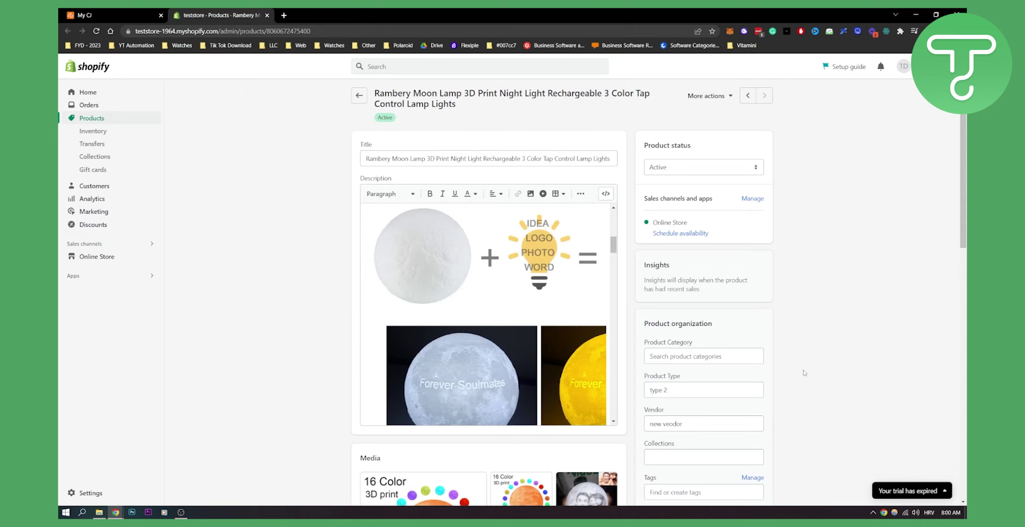